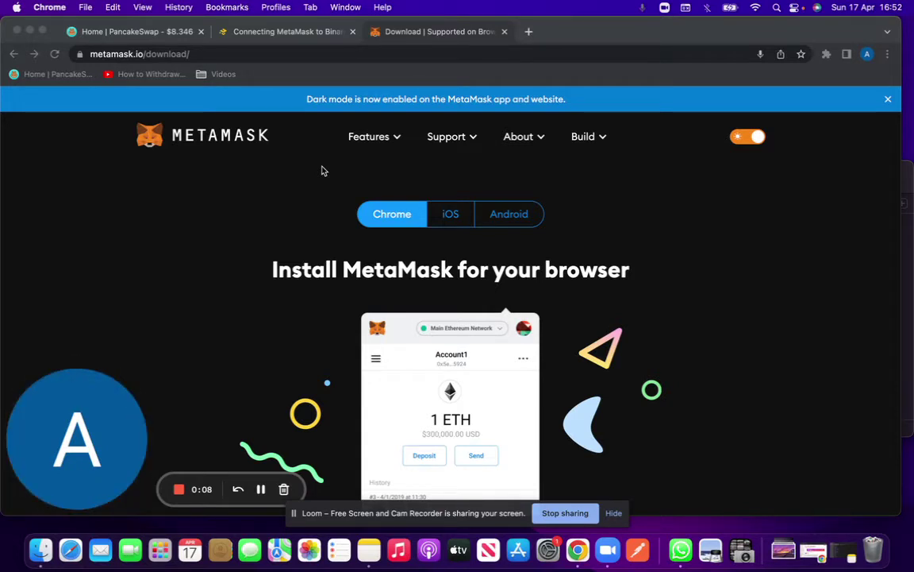
Scroll the metamask.io download page down to the 'Install MetaMask for Chrome' button.
{"action": "scroll", "coordinate": [322, 170], "scroll_direction": "down", "scroll_amount": 1}
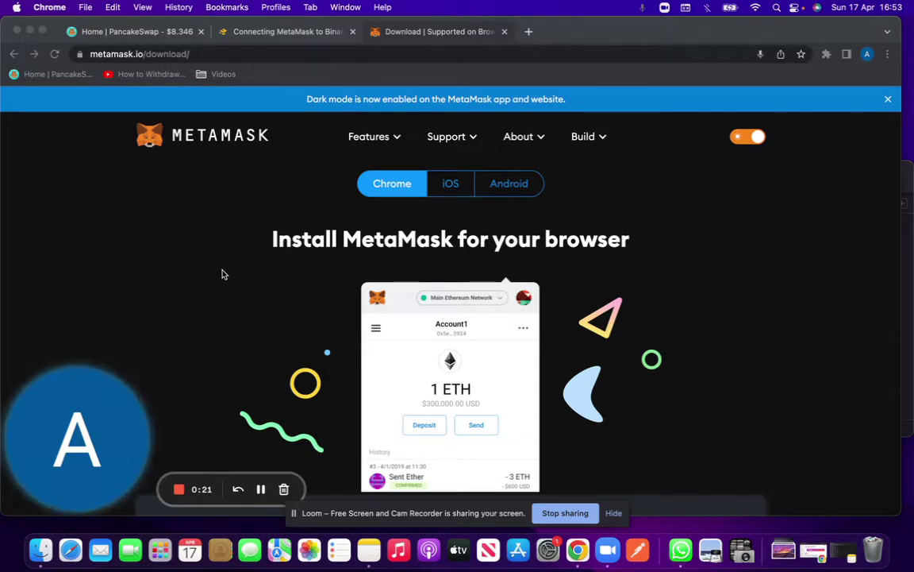
{"action": "scroll", "coordinate": [222, 274], "scroll_direction": "down", "scroll_amount": 1}
{"action": "scroll", "coordinate": [342, 205], "scroll_direction": "up", "scroll_amount": 2}
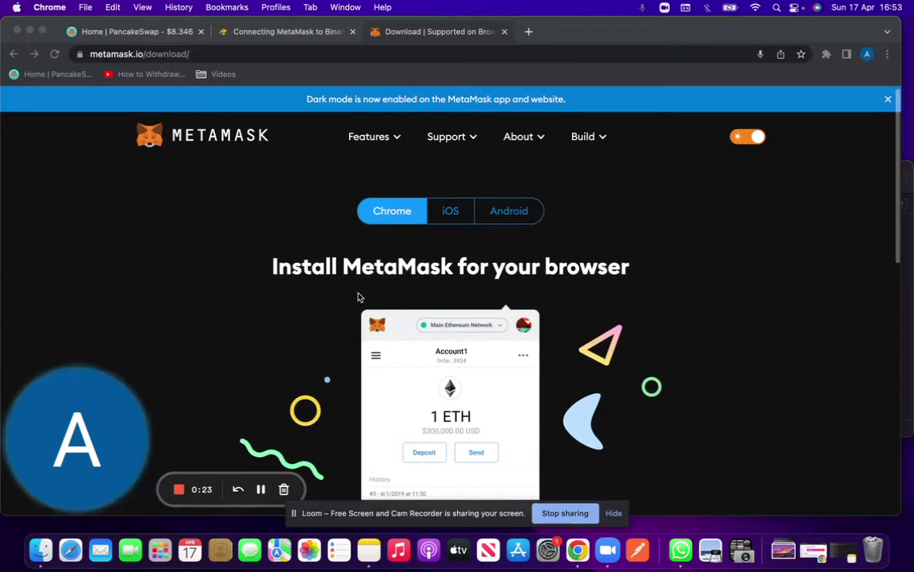
{"action": "scroll", "coordinate": [357, 297], "scroll_direction": "down", "scroll_amount": 5}
Add the MetaMask extension to Chrome from its Chrome Web Store listing.
{"action": "left_click", "coordinate": [381, 397]}
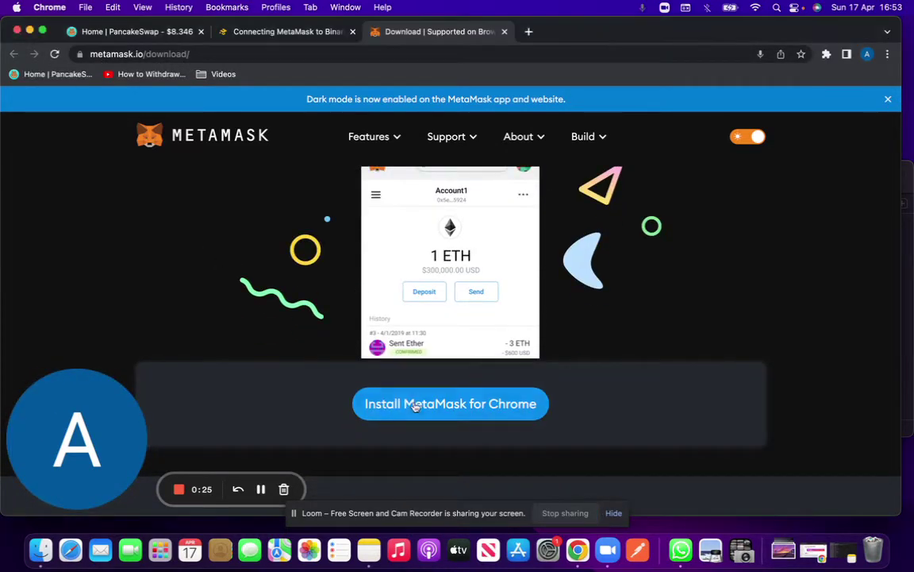
{"action": "left_click", "coordinate": [403, 406]}
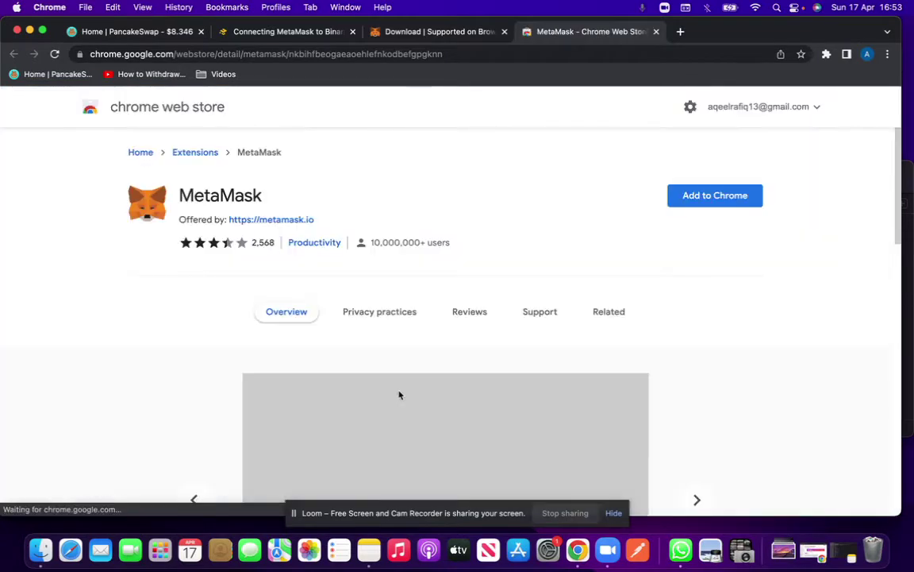
{"action": "left_click", "coordinate": [698, 205]}
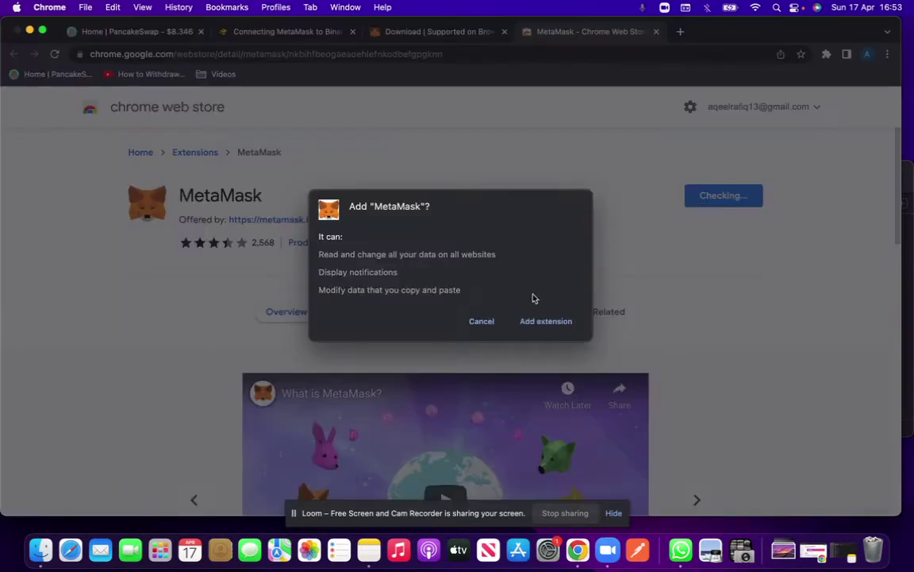
{"action": "left_click", "coordinate": [545, 321]}
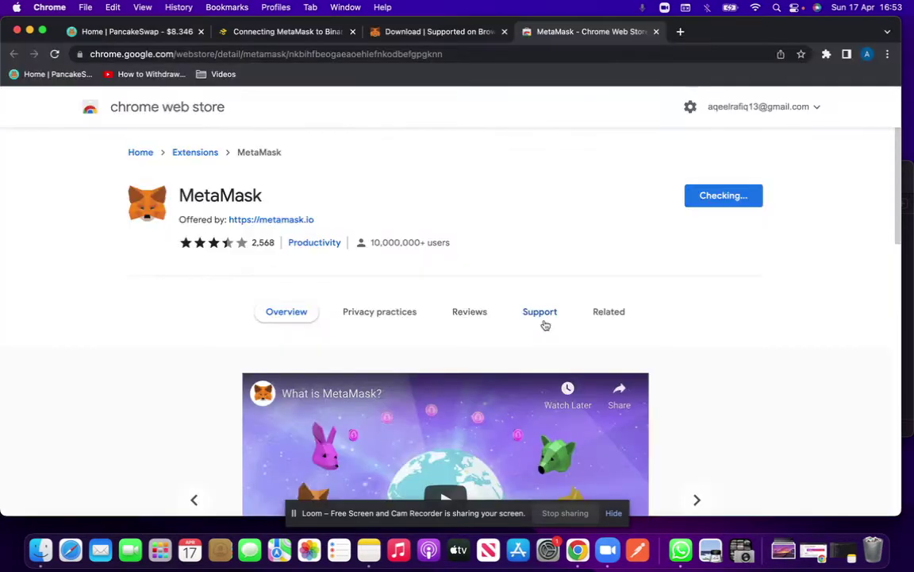
Launch MetaMask from the Extensions puzzle menu to open its welcome page.
{"action": "left_click", "coordinate": [423, 33]}
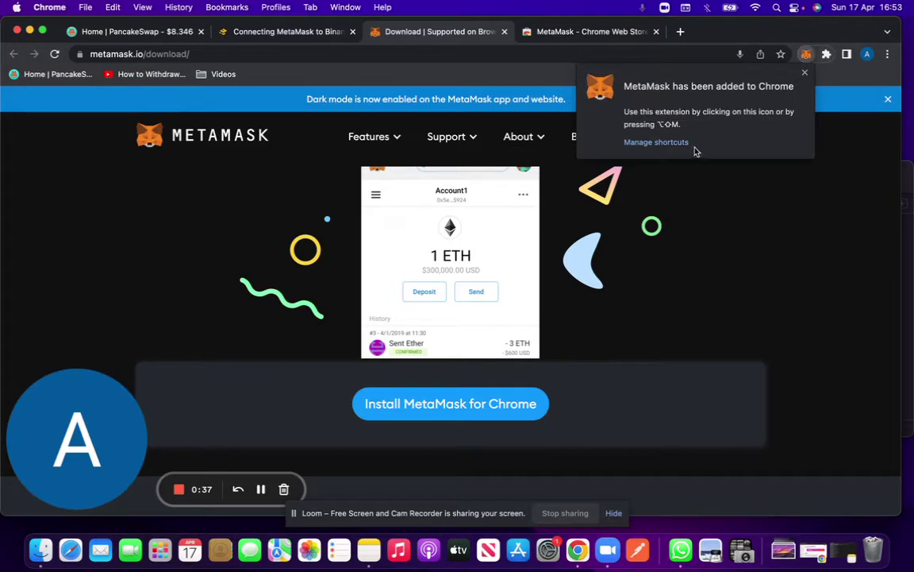
{"action": "left_click", "coordinate": [826, 53]}
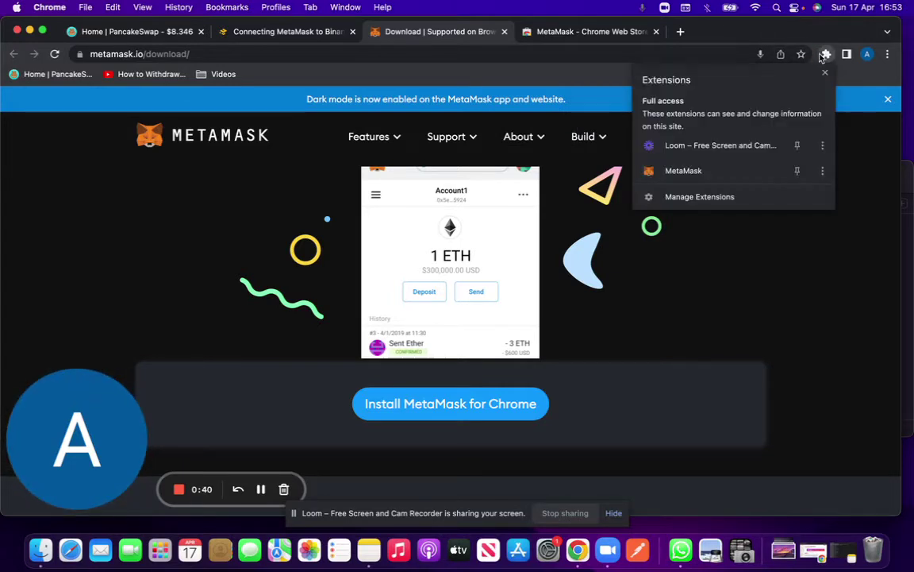
{"action": "left_click", "coordinate": [692, 173]}
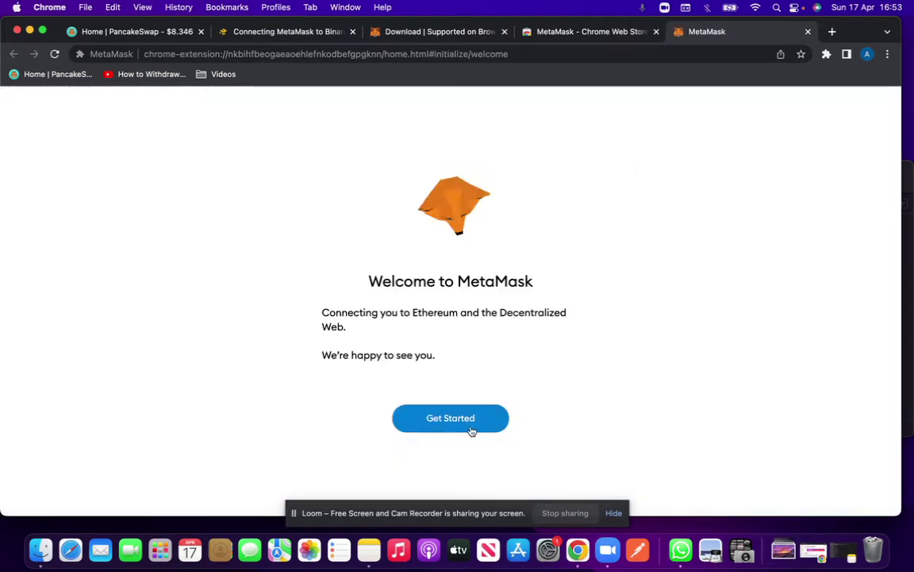
Start creating a new MetaMask wallet and answer the usage-data opt-in.
{"action": "left_click", "coordinate": [471, 415]}
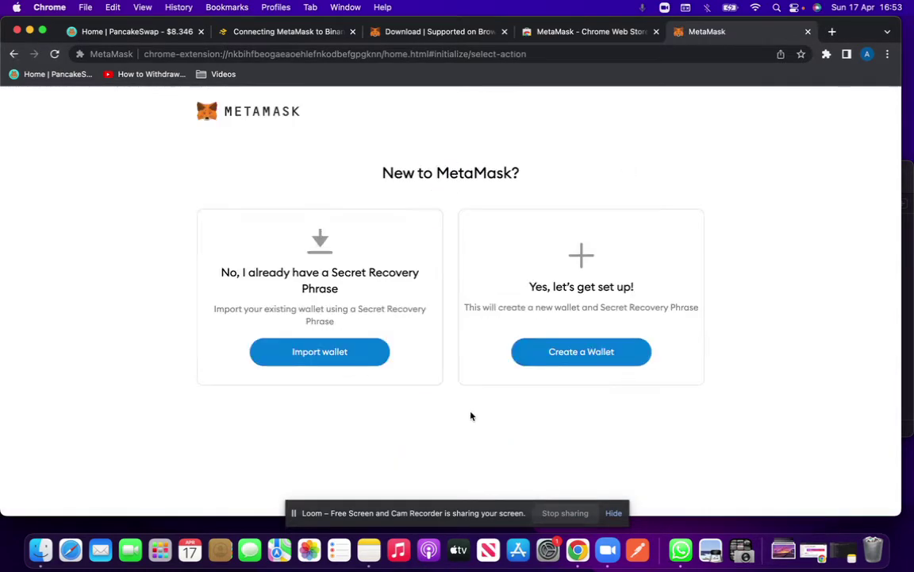
{"action": "left_click", "coordinate": [577, 357]}
{"action": "scroll", "coordinate": [577, 357], "scroll_direction": "down", "scroll_amount": 1}
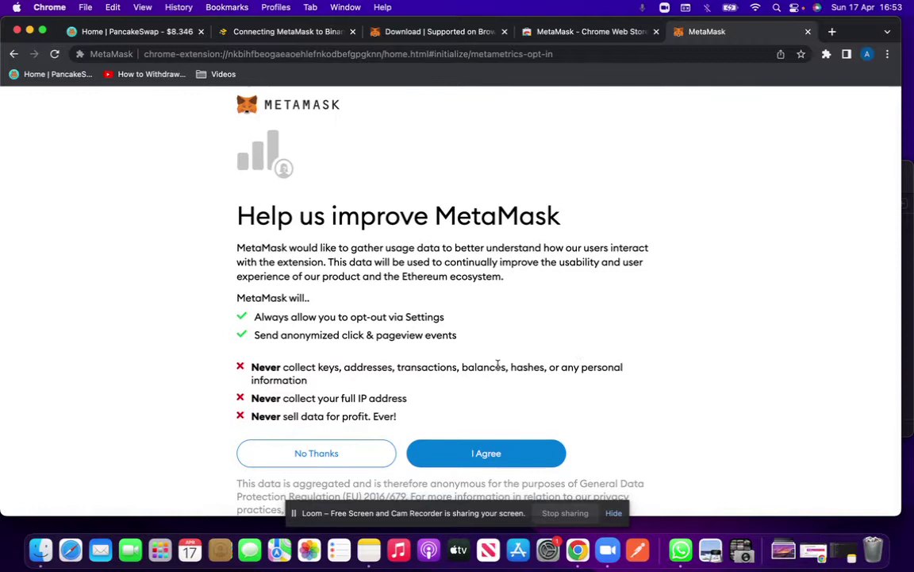
{"action": "left_click", "coordinate": [484, 456]}
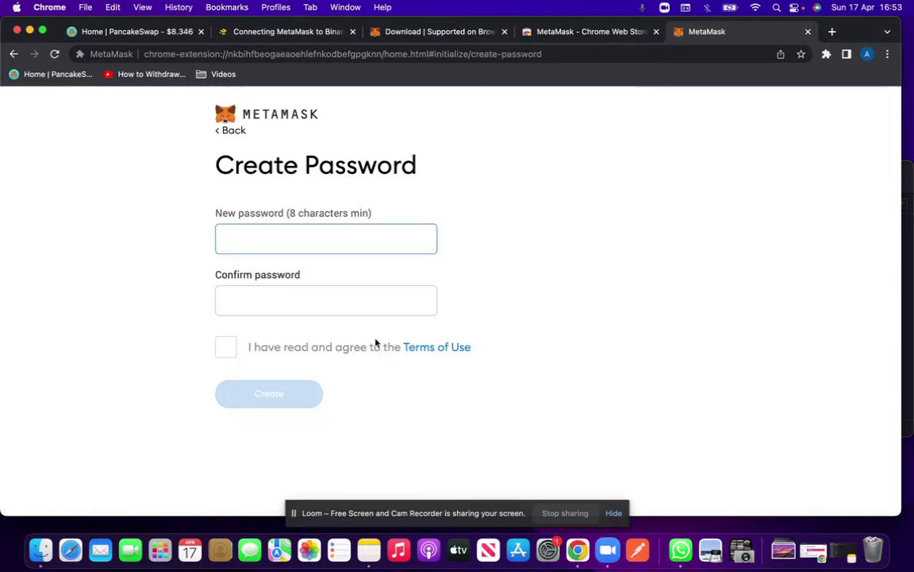
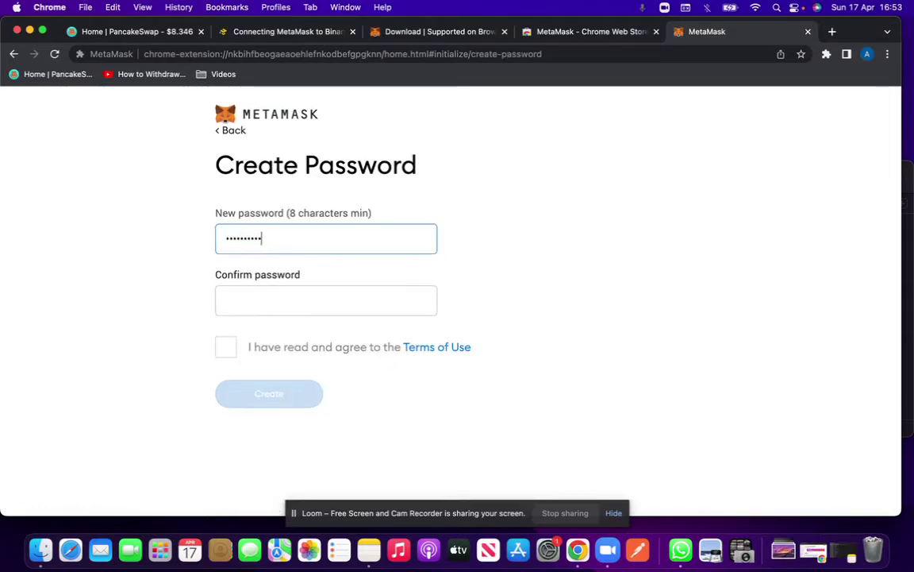
Set and confirm the wallet password, accept the Terms of Use, and continue to the recovery phrase.
{"action": "key", "text": "Tab"}
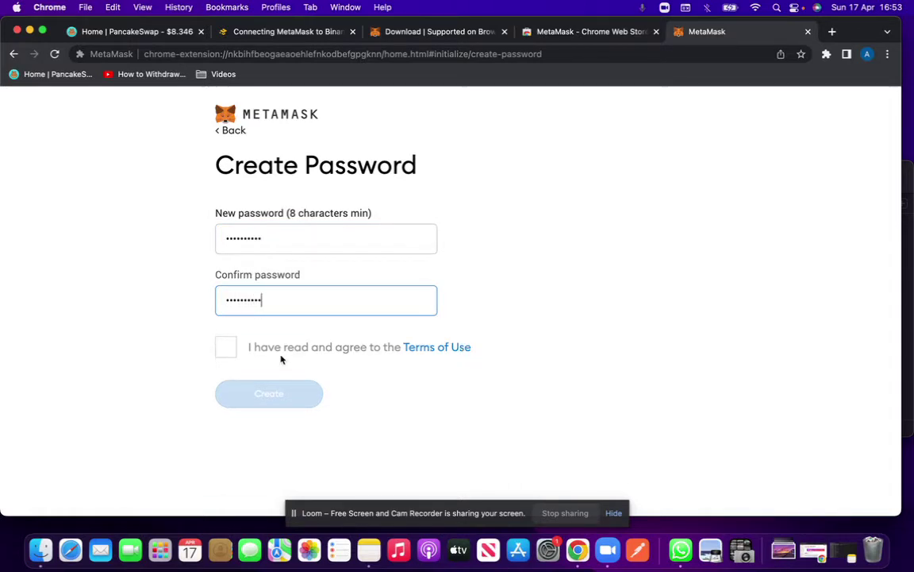
{"action": "left_click", "coordinate": [228, 347]}
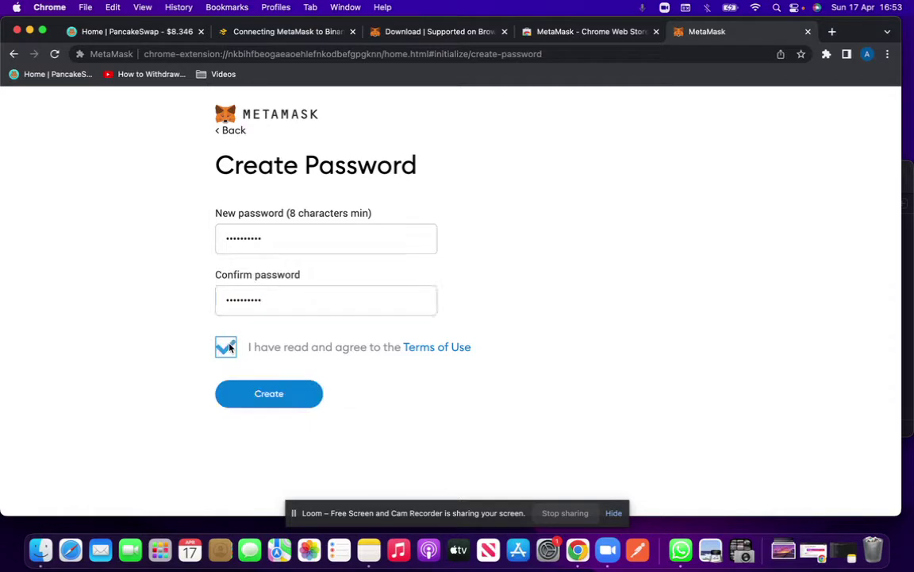
{"action": "left_click", "coordinate": [257, 390]}
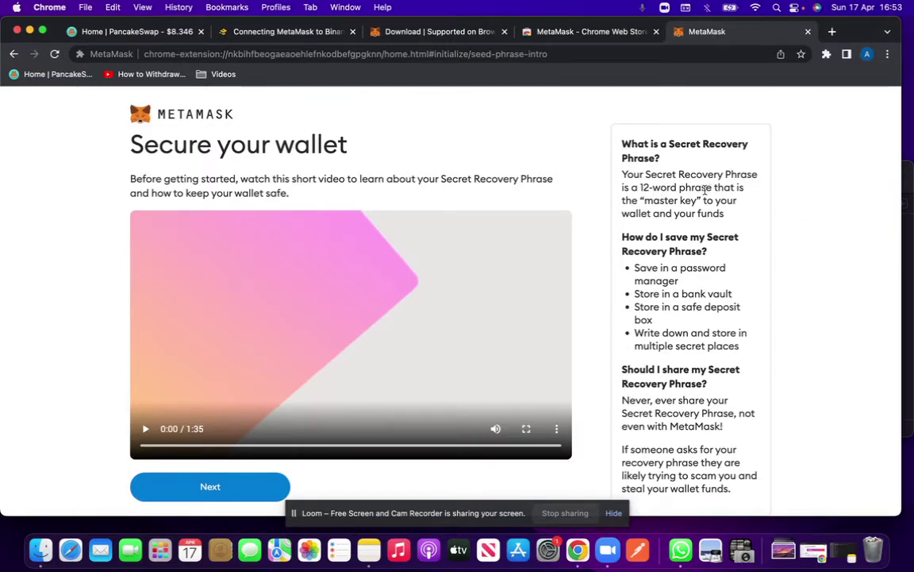
{"action": "left_click", "coordinate": [197, 489]}
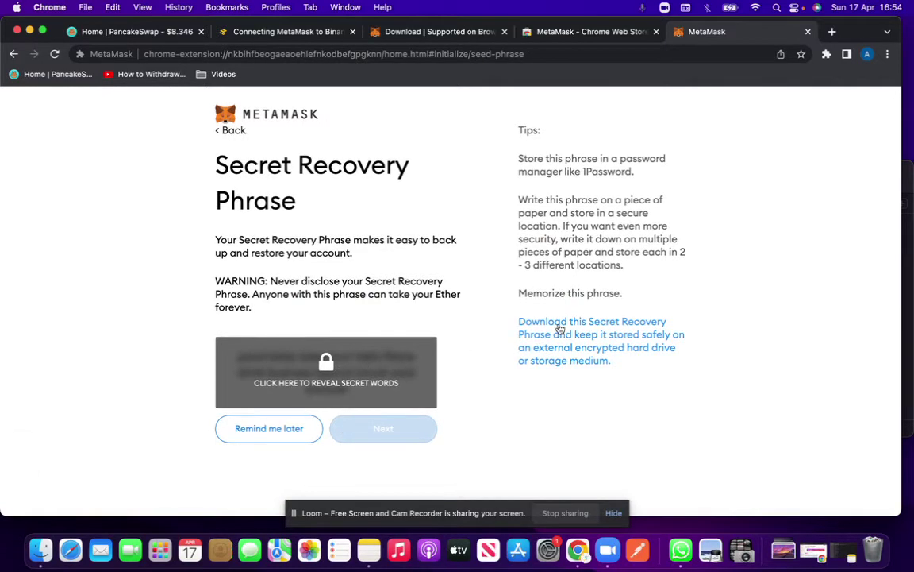
Save the Secret Recovery Phrase to a text file via the download link.
{"action": "left_click", "coordinate": [530, 326]}
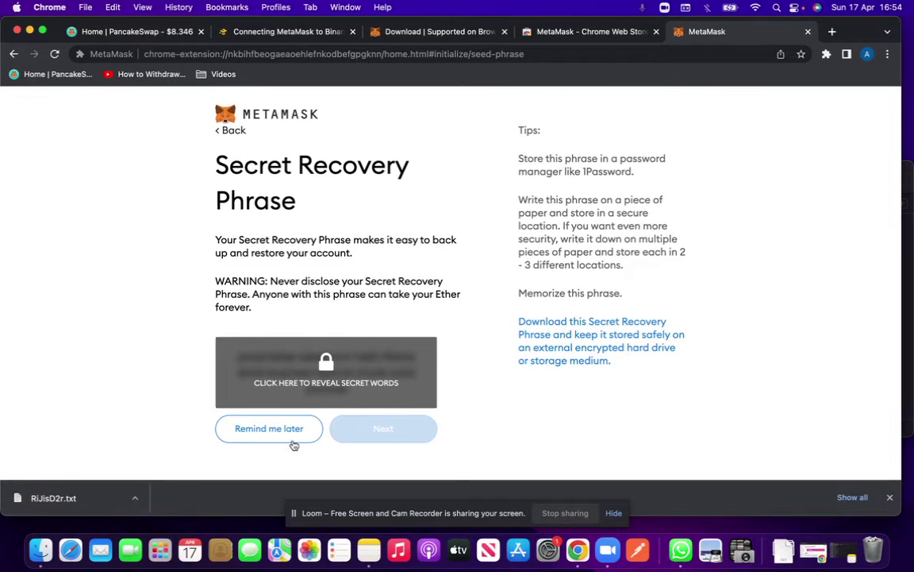
Skip the phrase backup, dismiss What's new, open Add a network, then view the Binance Academy guide.
{"action": "left_click", "coordinate": [234, 430]}
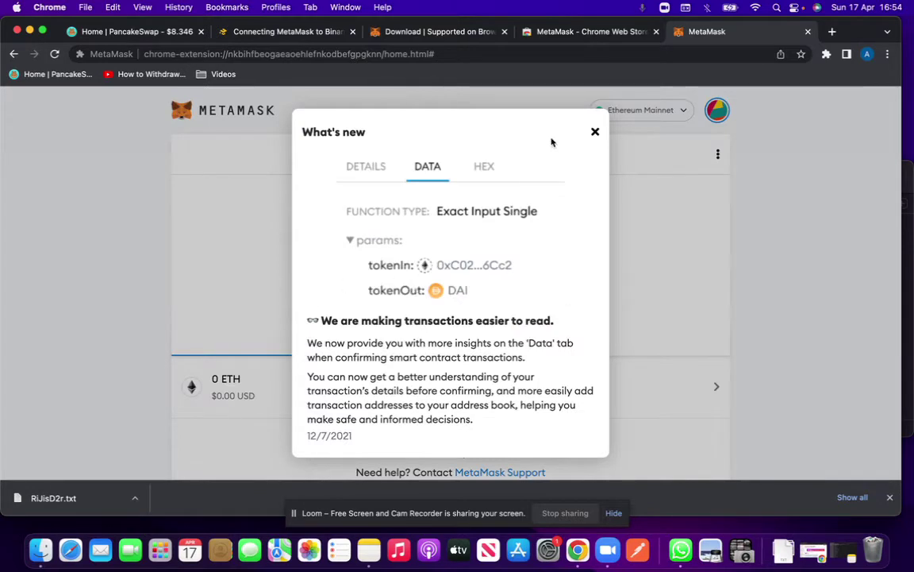
{"action": "left_click", "coordinate": [594, 132]}
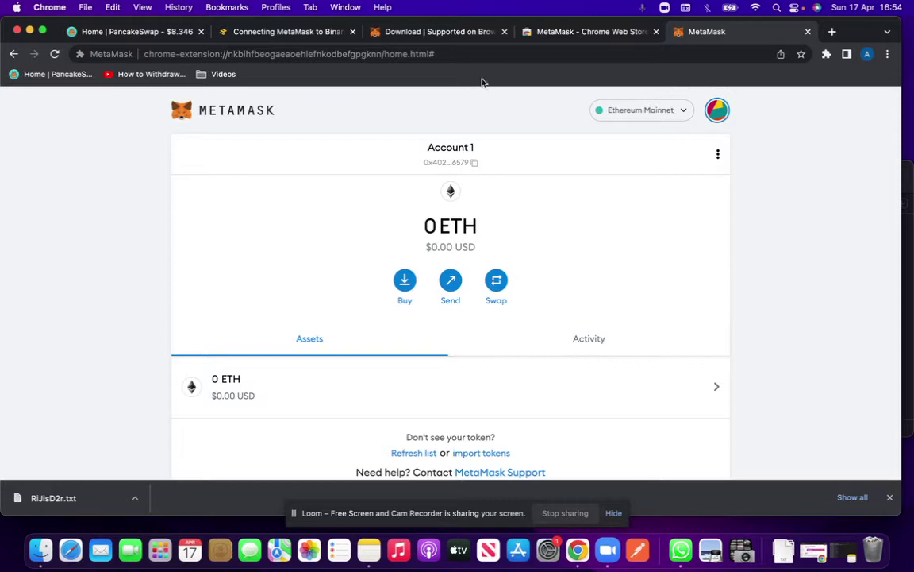
{"action": "left_click", "coordinate": [618, 116]}
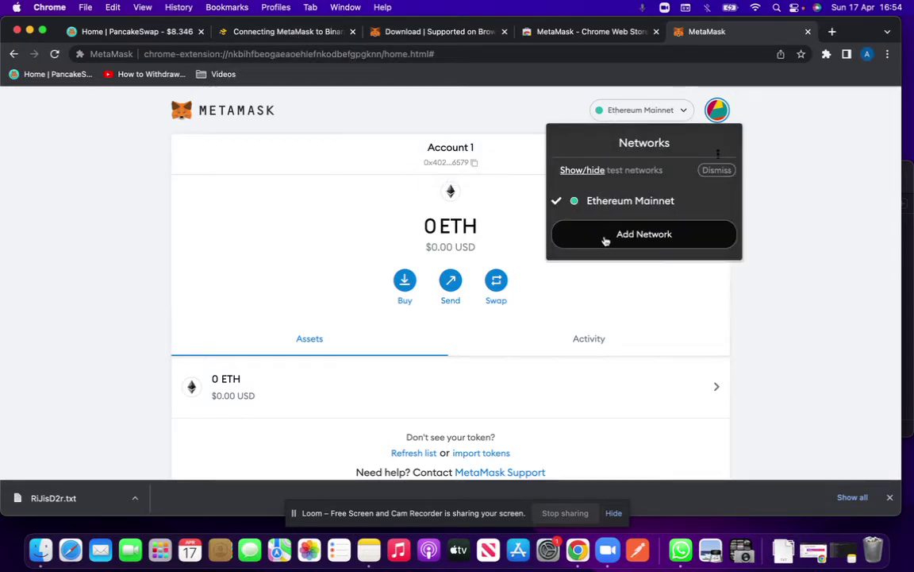
{"action": "left_click", "coordinate": [657, 94]}
{"action": "left_click", "coordinate": [652, 109]}
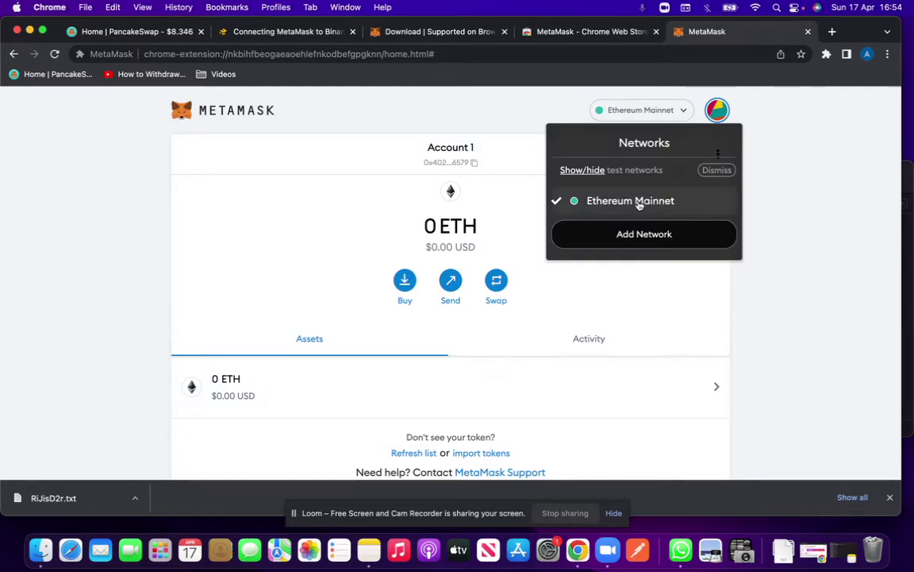
{"action": "left_click", "coordinate": [634, 237]}
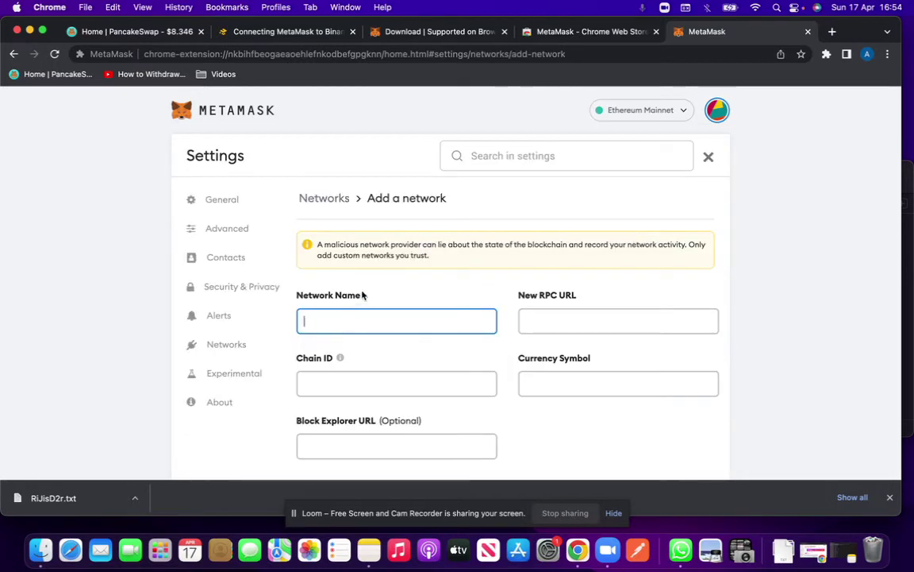
{"action": "left_click", "coordinate": [269, 37]}
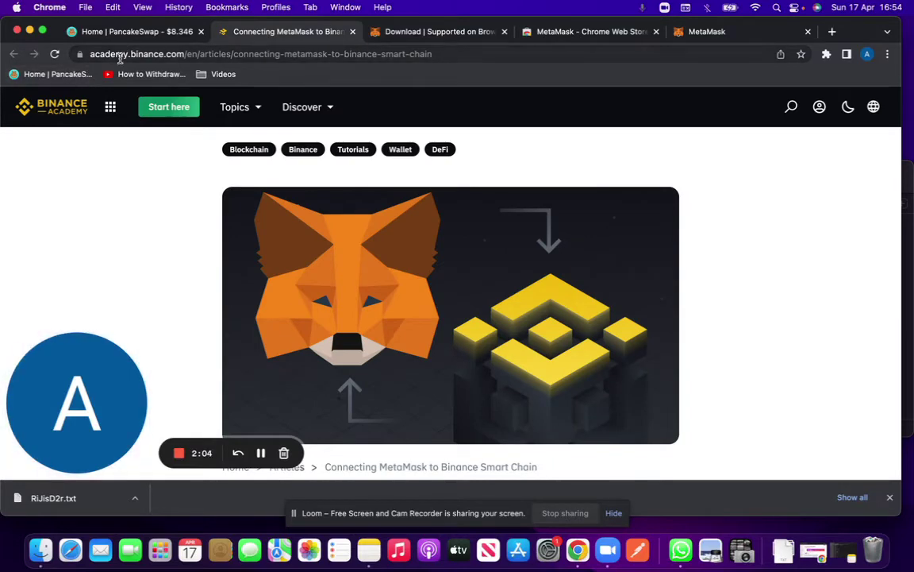
Scroll the article to the mainnet settings and paste 'Smart Chain' as MetaMask's network name.
{"action": "scroll", "coordinate": [139, 269], "scroll_direction": "down", "scroll_amount": 2}
{"action": "scroll", "coordinate": [139, 271], "scroll_direction": "down", "scroll_amount": 2}
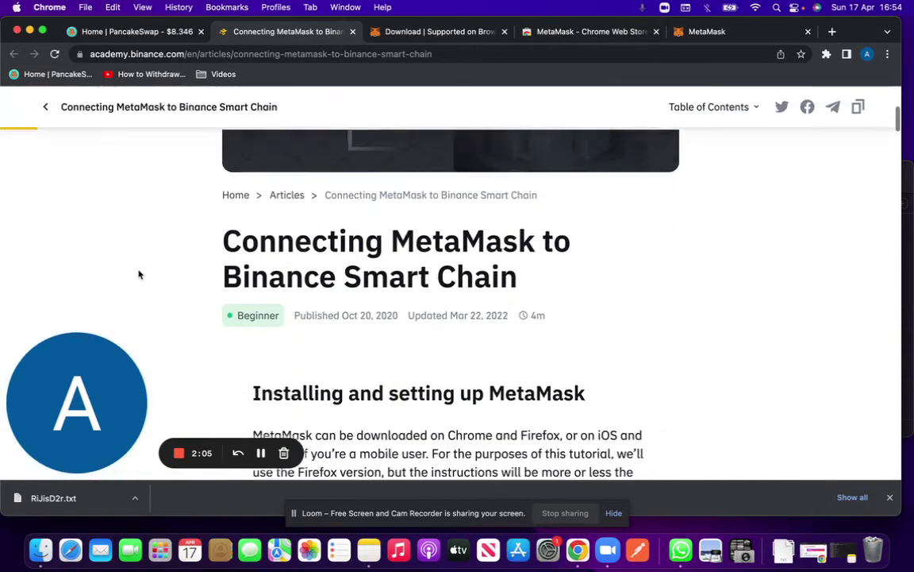
{"action": "scroll", "coordinate": [138, 274], "scroll_direction": "down", "scroll_amount": 3}
{"action": "scroll", "coordinate": [138, 274], "scroll_direction": "down", "scroll_amount": 4}
{"action": "scroll", "coordinate": [138, 274], "scroll_direction": "down", "scroll_amount": 3}
{"action": "scroll", "coordinate": [138, 273], "scroll_direction": "down", "scroll_amount": 3}
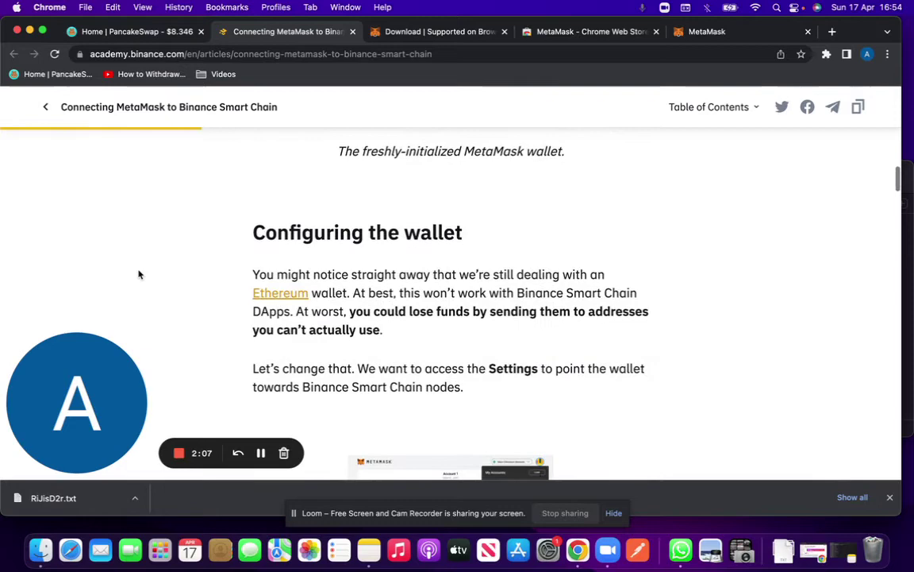
{"action": "scroll", "coordinate": [138, 274], "scroll_direction": "down", "scroll_amount": 2}
{"action": "scroll", "coordinate": [138, 274], "scroll_direction": "down", "scroll_amount": 3}
{"action": "scroll", "coordinate": [138, 273], "scroll_direction": "down", "scroll_amount": 3}
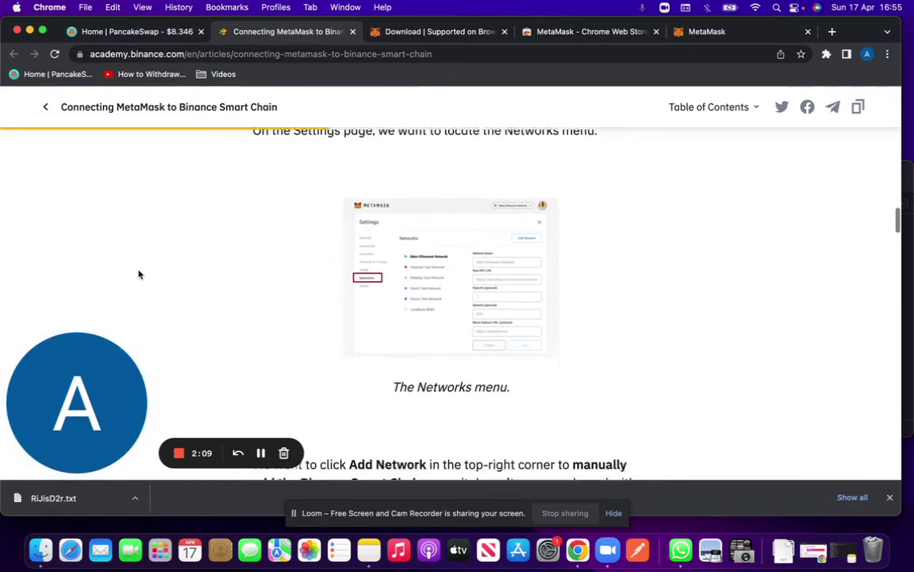
{"action": "scroll", "coordinate": [138, 274], "scroll_direction": "down", "scroll_amount": 3}
{"action": "scroll", "coordinate": [138, 274], "scroll_direction": "down", "scroll_amount": 3}
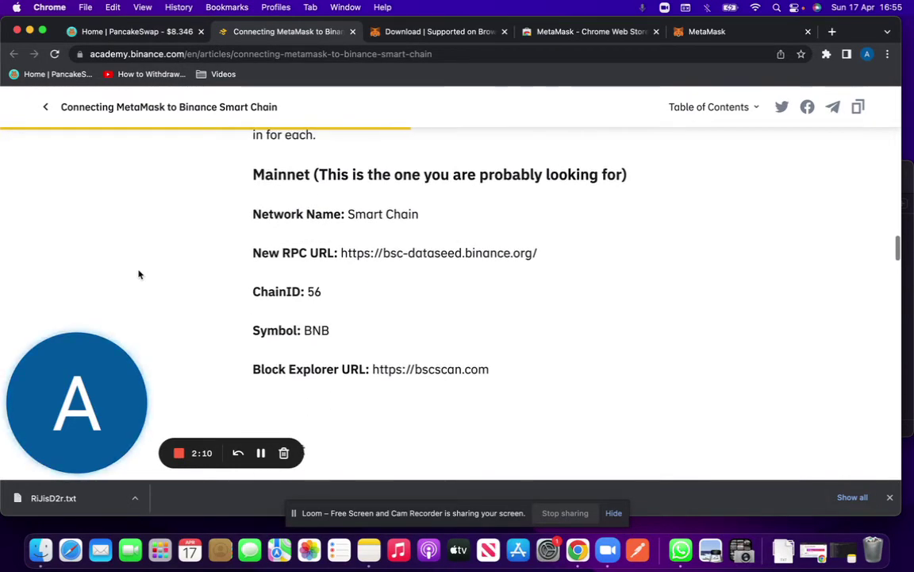
{"action": "double_click", "coordinate": [368, 211]}
{"action": "left_click_drag", "start_coordinate": [419, 213], "coordinate": [348, 214]}
{"action": "key", "text": "super+c"}
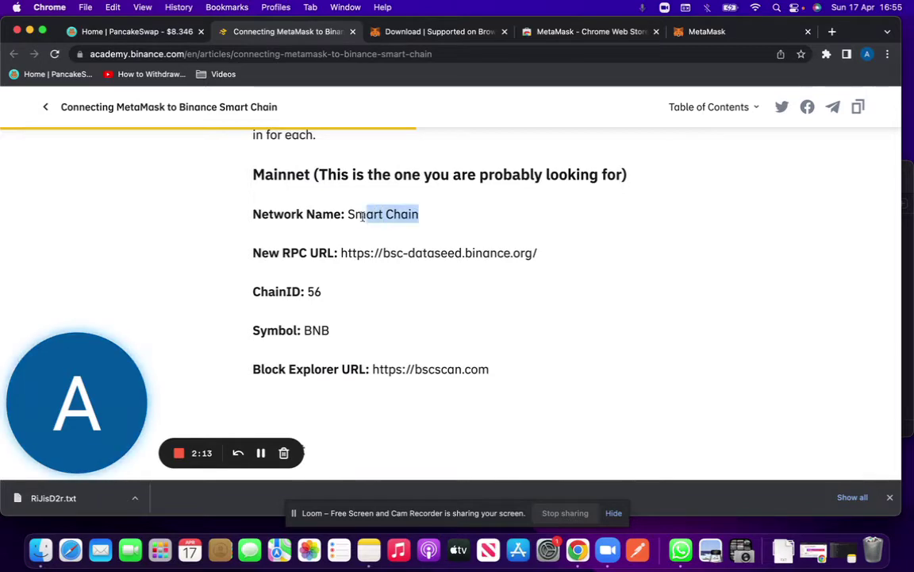
{"action": "left_click", "coordinate": [703, 31]}
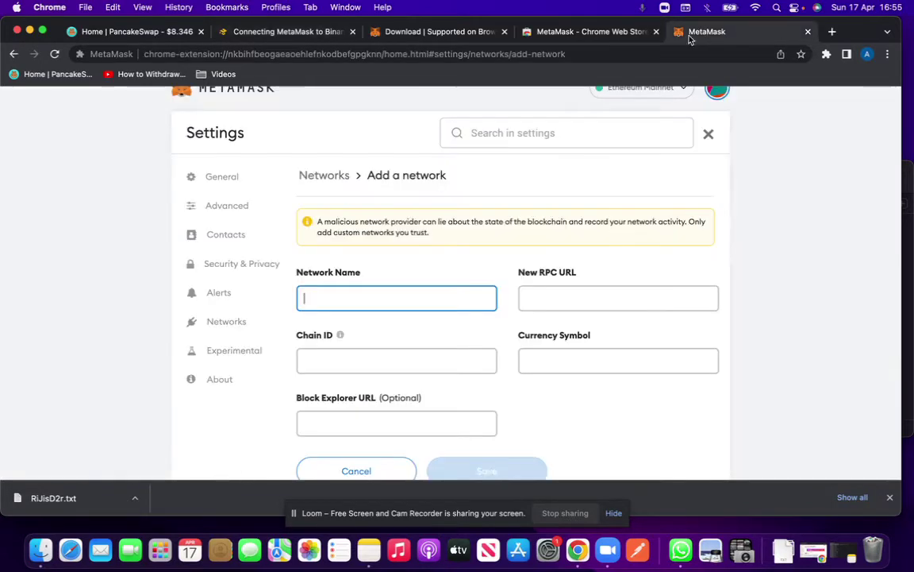
{"action": "key", "text": "super+v"}
Place the article tab beside MetaMask and paste the mainnet RPC URL into the form.
{"action": "left_click", "coordinate": [405, 31]}
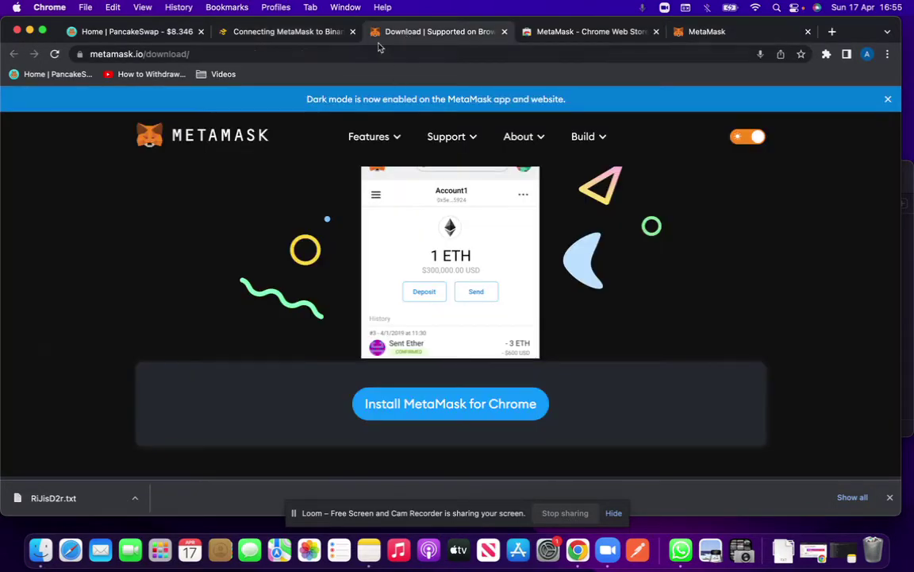
{"action": "left_click_drag", "start_coordinate": [294, 31], "coordinate": [588, 31]}
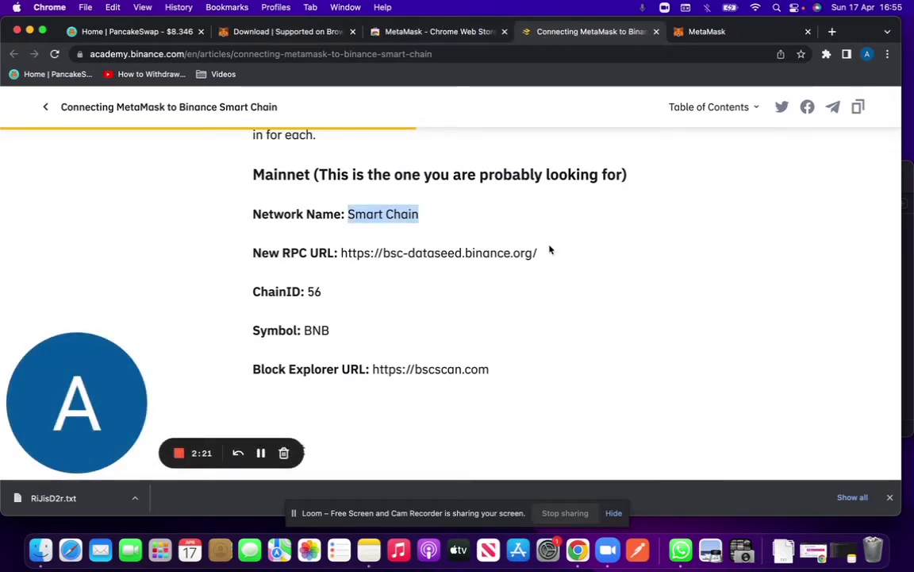
{"action": "left_click_drag", "start_coordinate": [544, 252], "coordinate": [341, 253]}
{"action": "key", "text": "super+c"}
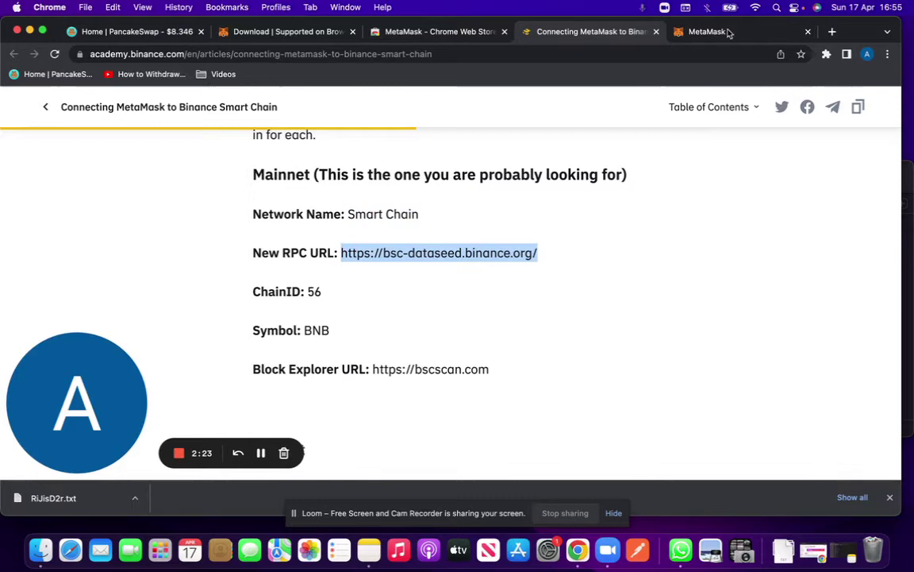
{"action": "left_click", "coordinate": [747, 33]}
{"action": "left_click", "coordinate": [532, 299]}
{"action": "key", "text": "super+v"}
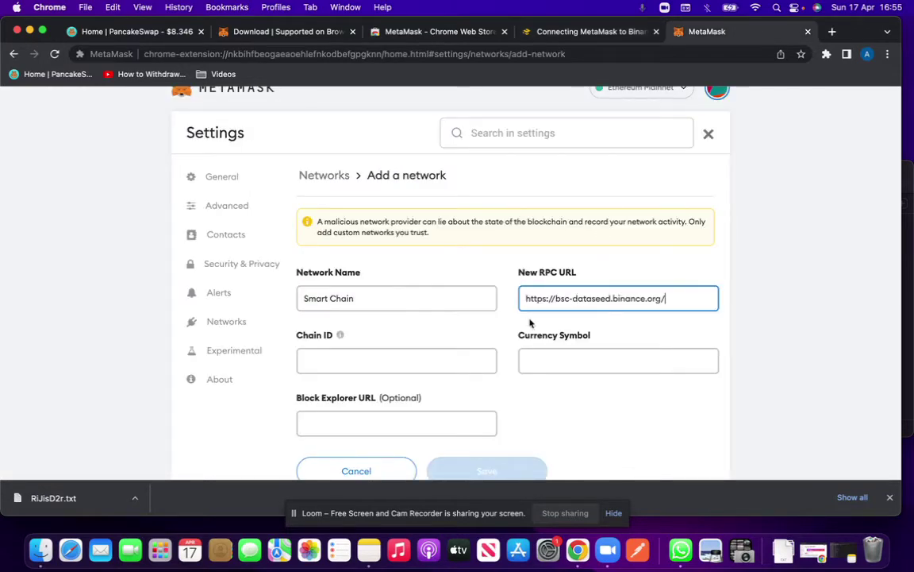
{"action": "left_click", "coordinate": [450, 367]}
Copy the currency symbol BNB from the article into the form.
{"action": "left_click", "coordinate": [589, 33]}
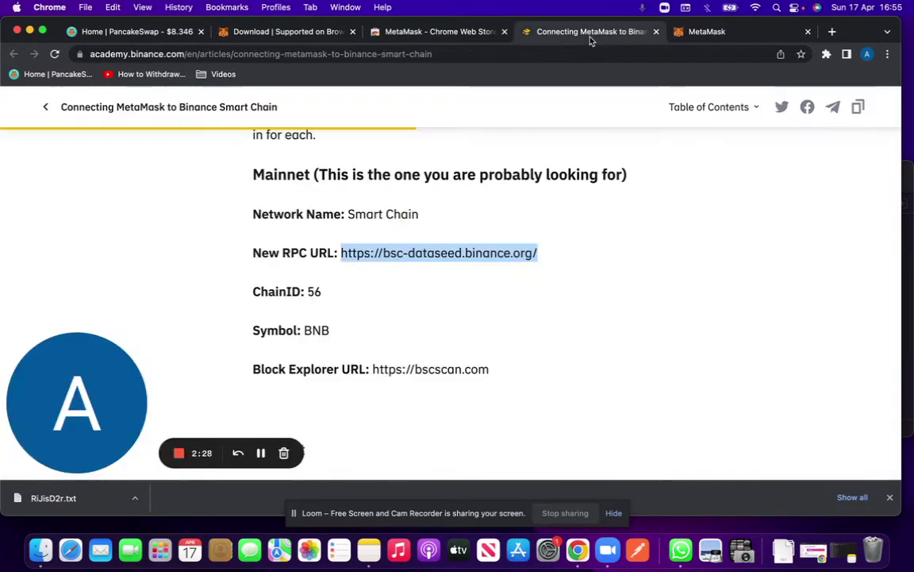
{"action": "double_click", "coordinate": [311, 332]}
{"action": "key", "text": "super+c"}
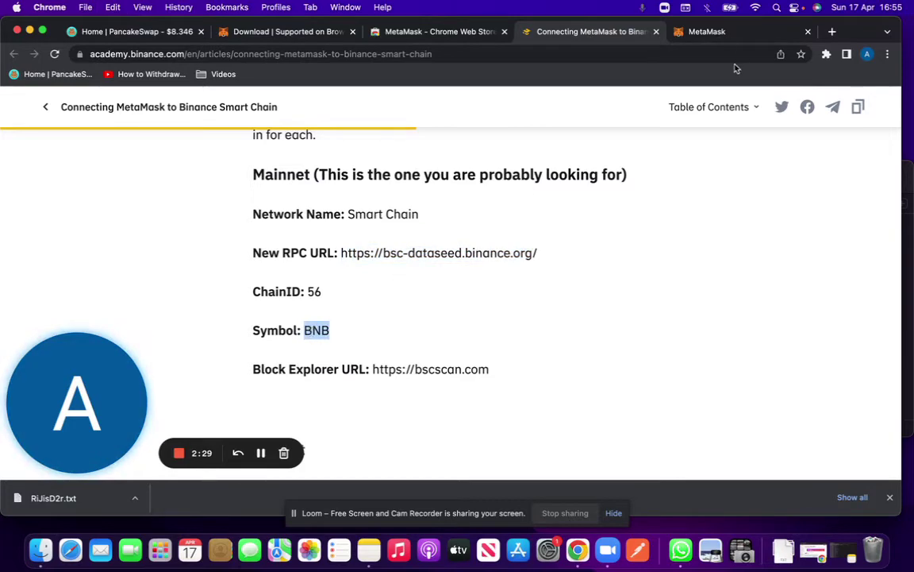
{"action": "left_click", "coordinate": [698, 32]}
{"action": "left_click", "coordinate": [568, 358]}
{"action": "key", "text": "super+v"}
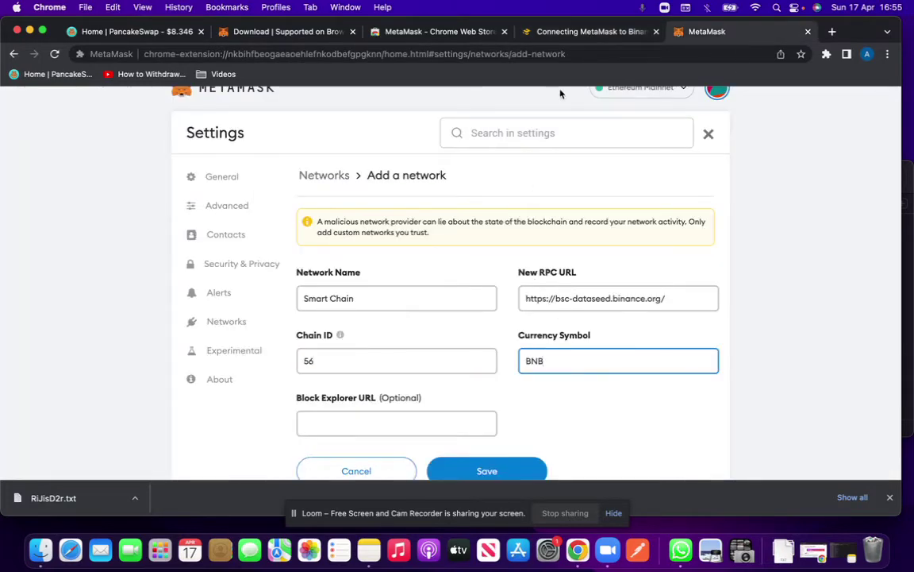
Paste the bscscan.com block explorer URL and save the Smart Chain network.
{"action": "left_click", "coordinate": [568, 34]}
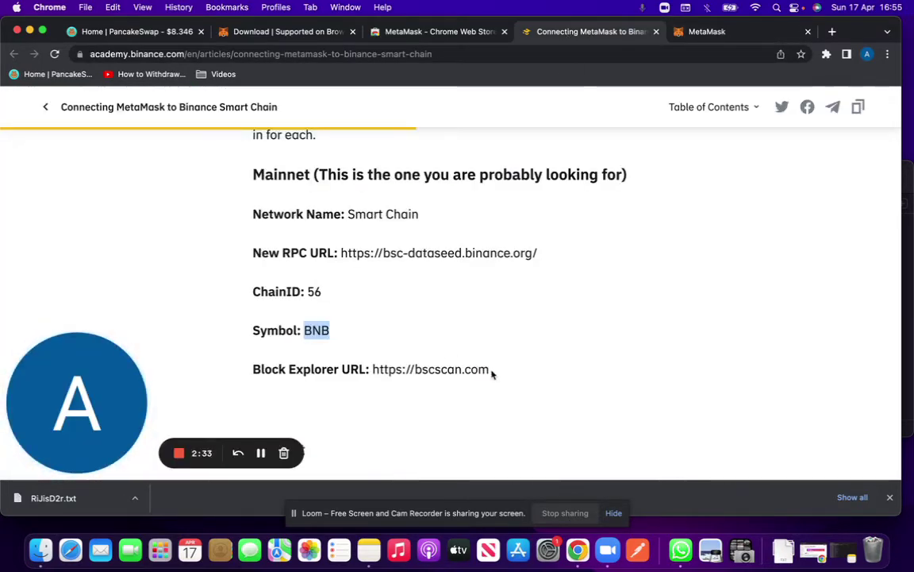
{"action": "left_click_drag", "start_coordinate": [492, 371], "coordinate": [372, 370]}
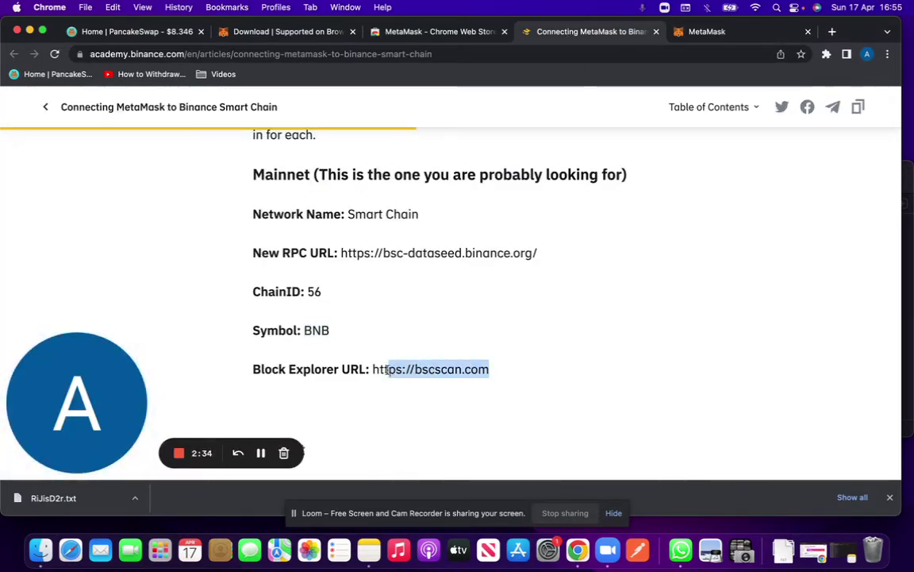
{"action": "left_click", "coordinate": [692, 33]}
{"action": "left_click", "coordinate": [449, 423]}
{"action": "type", "text": "https://bscscan.com"}
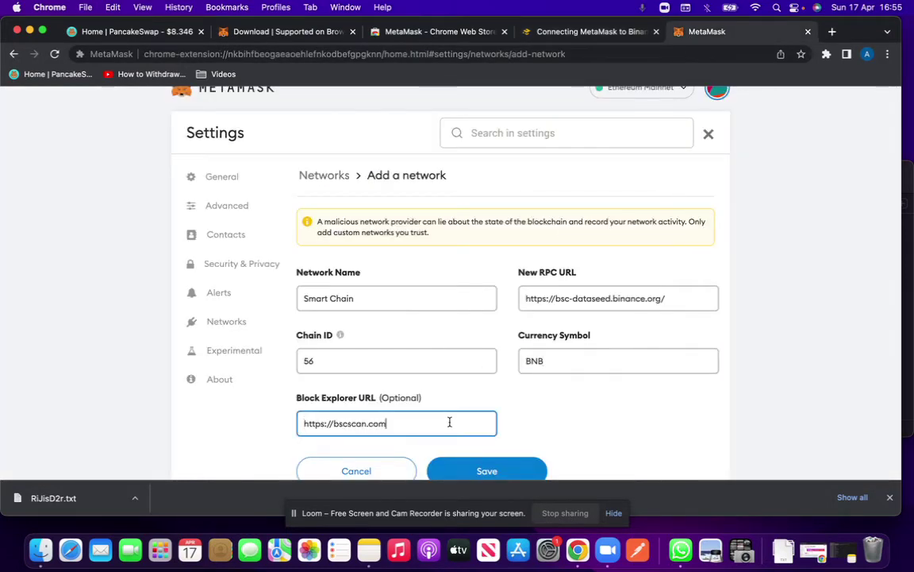
{"action": "left_click", "coordinate": [526, 473]}
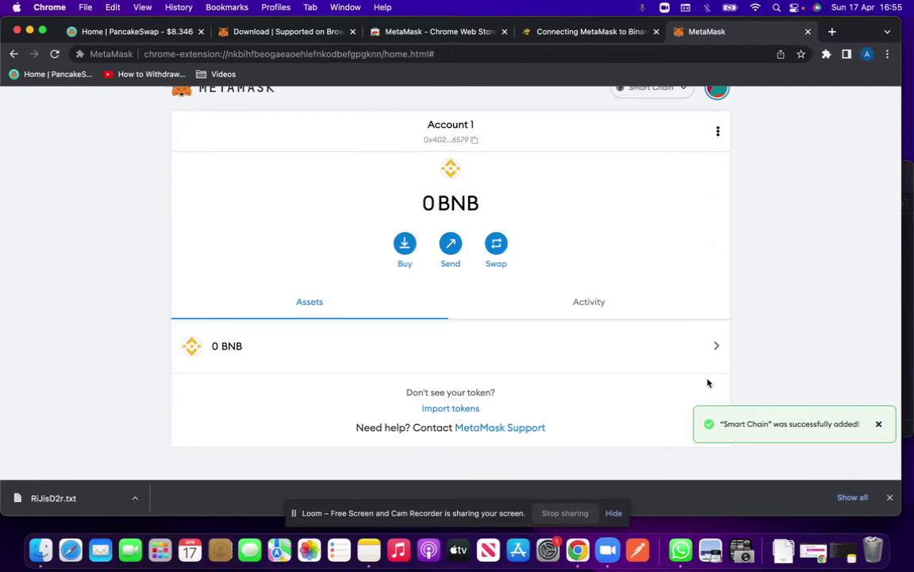
{"action": "left_click", "coordinate": [890, 498]}
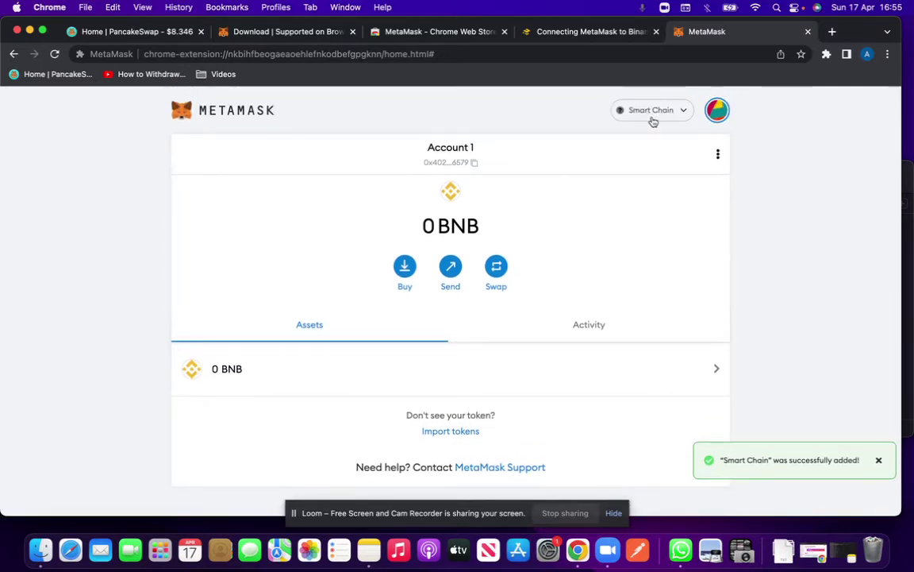
Reload PancakeSwap and connect MetaMask's Account 1 through Connect Wallet.
{"action": "left_click", "coordinate": [131, 32]}
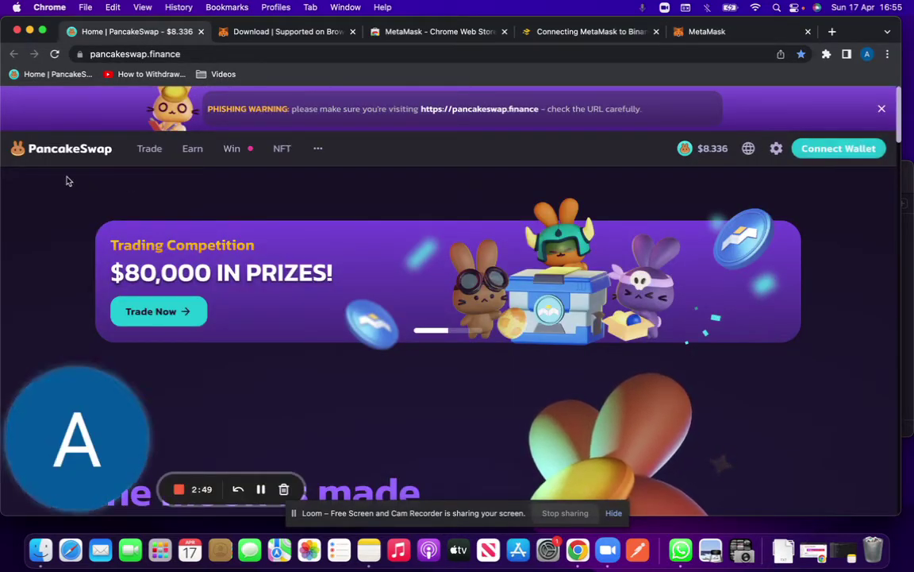
{"action": "left_click", "coordinate": [55, 53]}
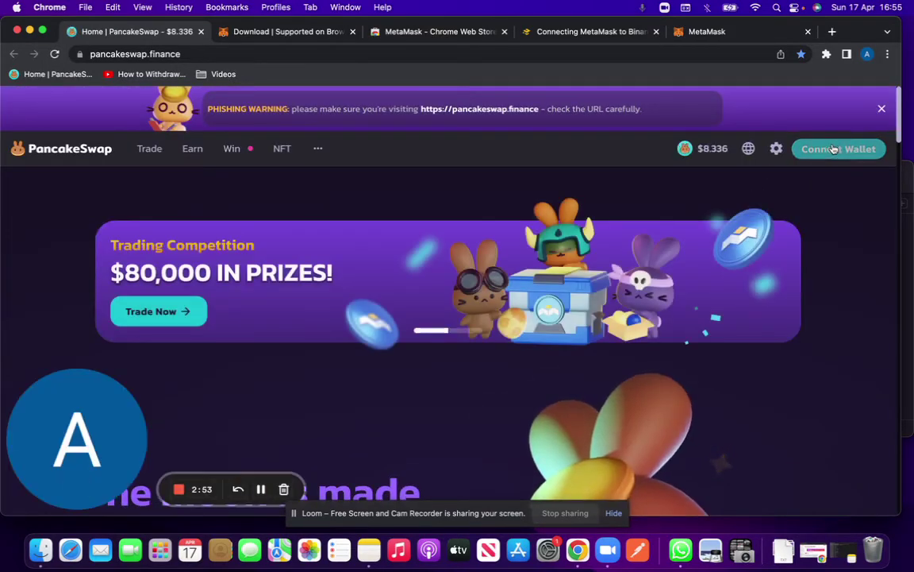
{"action": "left_click", "coordinate": [835, 148]}
{"action": "left_click", "coordinate": [395, 237]}
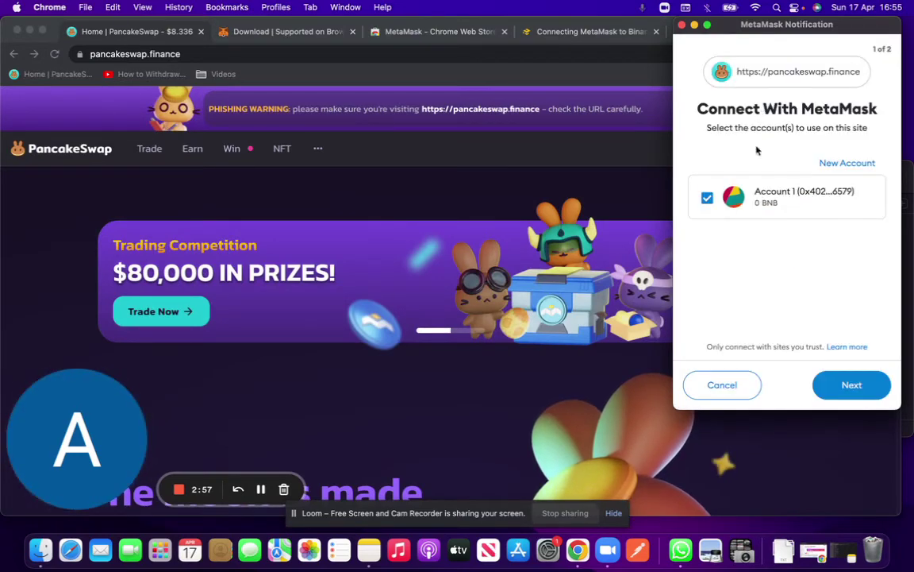
{"action": "left_click", "coordinate": [846, 386]}
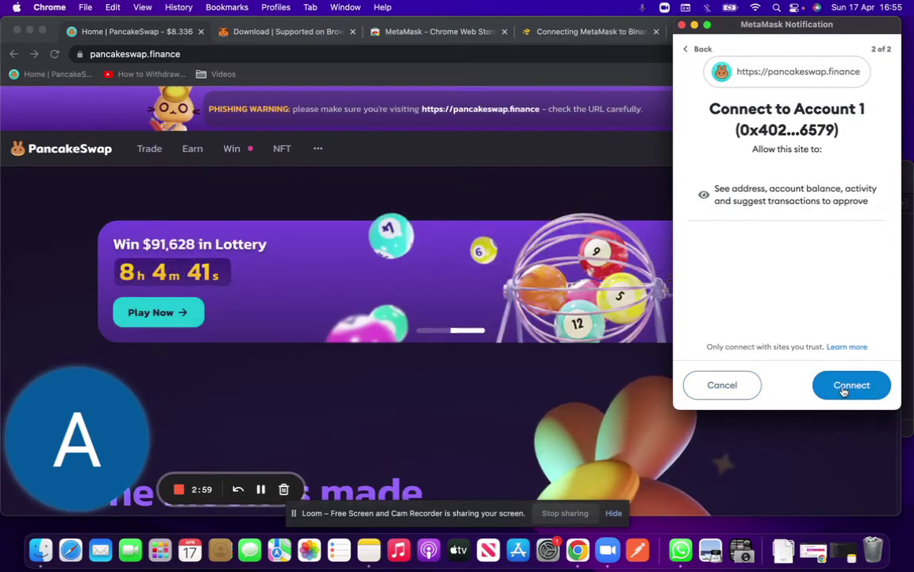
{"action": "left_click", "coordinate": [844, 387]}
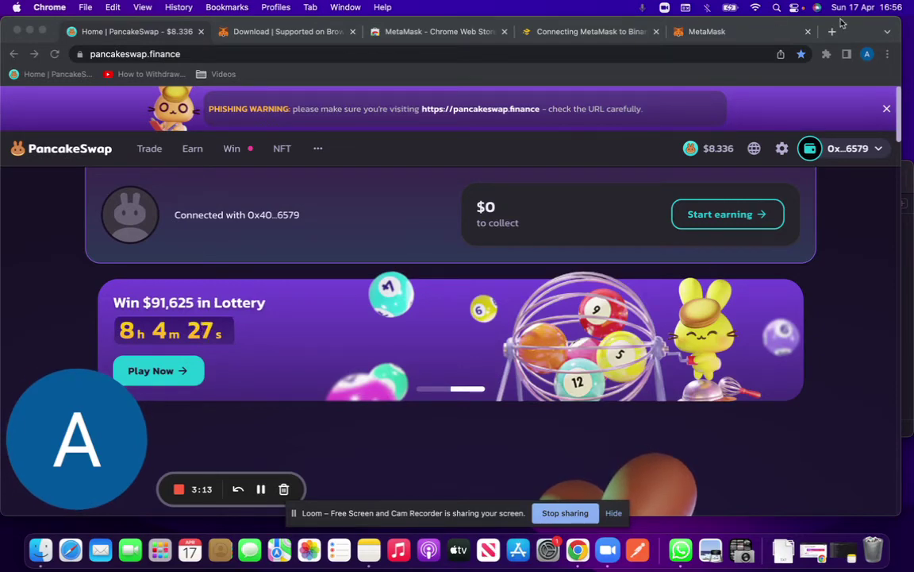
Search 'binacne login' in a new tab and open the Log In | Binance result.
{"action": "left_click", "coordinate": [834, 31]}
{"action": "type", "text": "binac"}
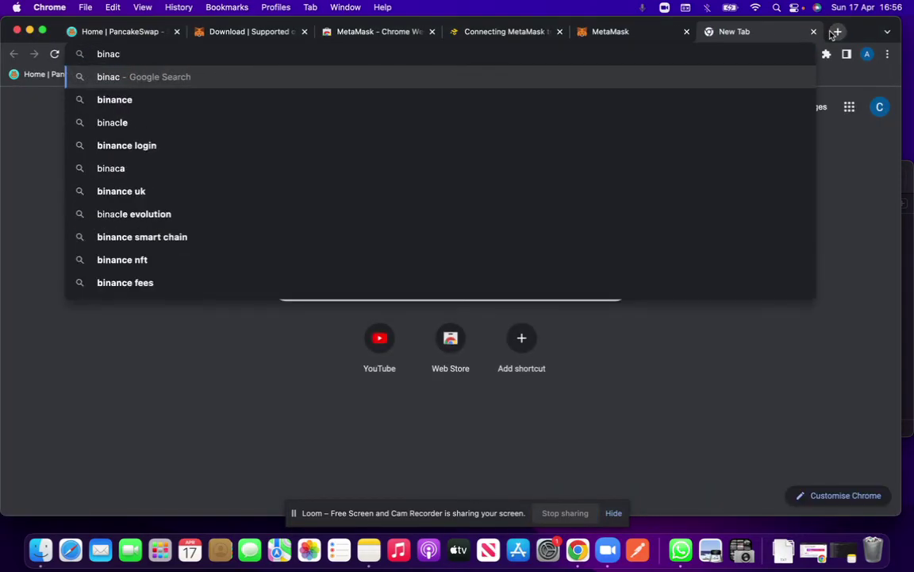
{"action": "type", "text": "ne login"}
{"action": "key", "text": "Return"}
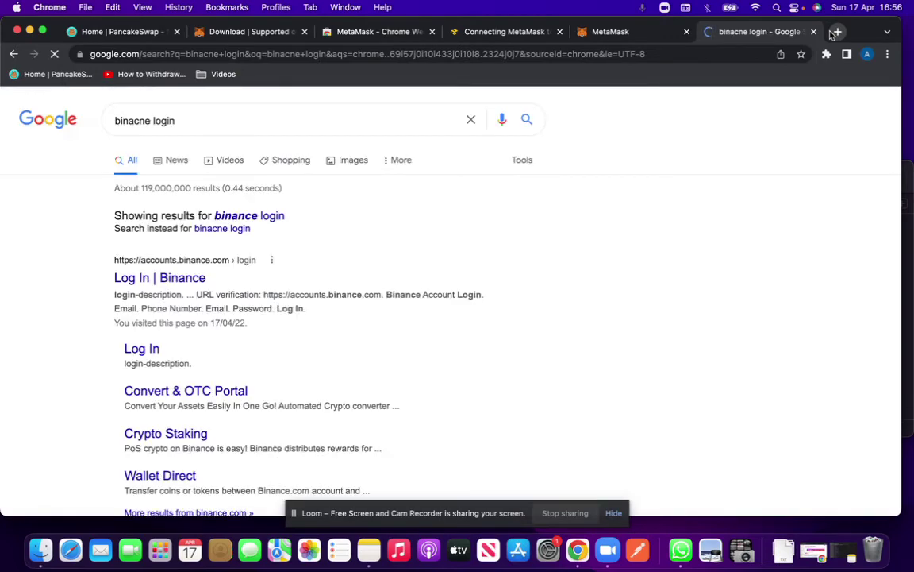
{"action": "left_click", "coordinate": [192, 278]}
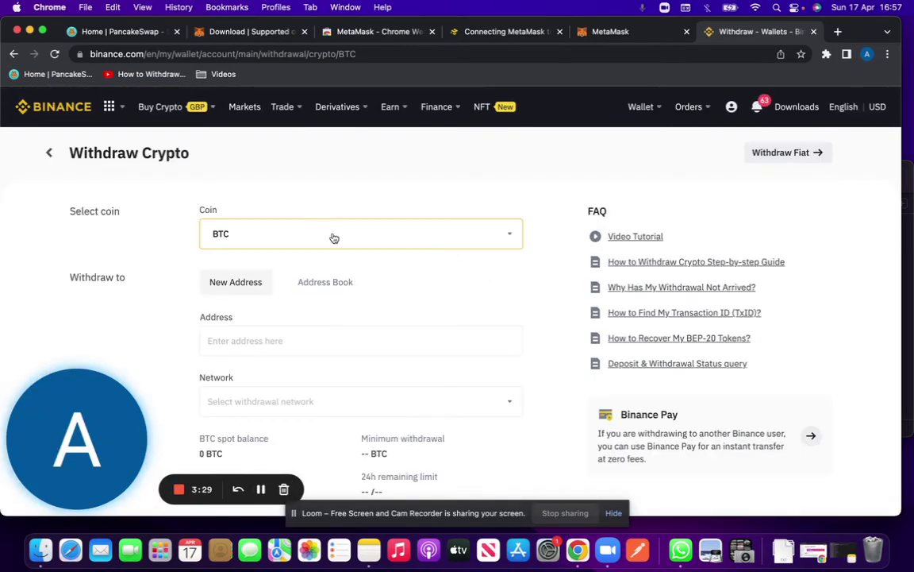
Choose BNB as the coin on Binance's Withdraw Crypto page.
{"action": "left_click", "coordinate": [341, 233]}
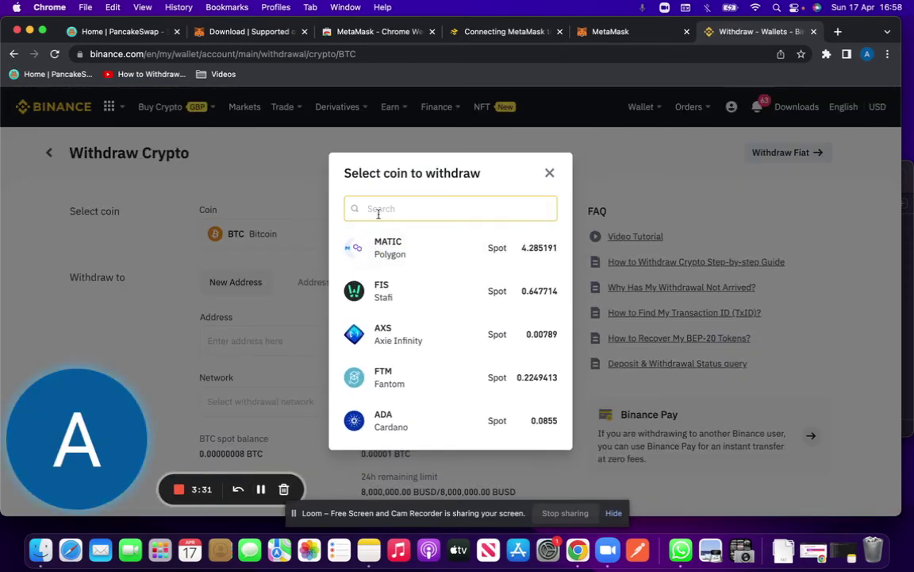
{"action": "type", "text": "bnb"}
{"action": "left_click", "coordinate": [381, 232]}
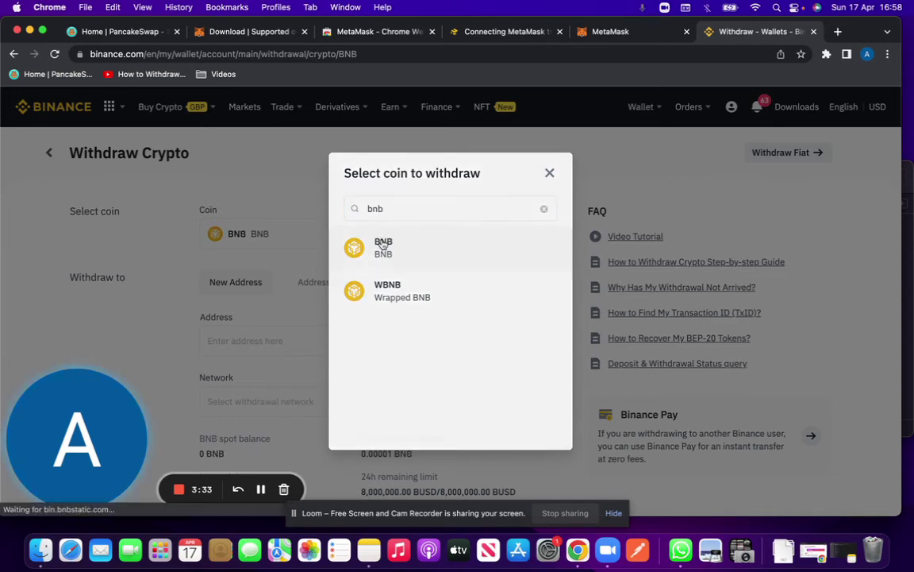
{"action": "left_click", "coordinate": [281, 400]}
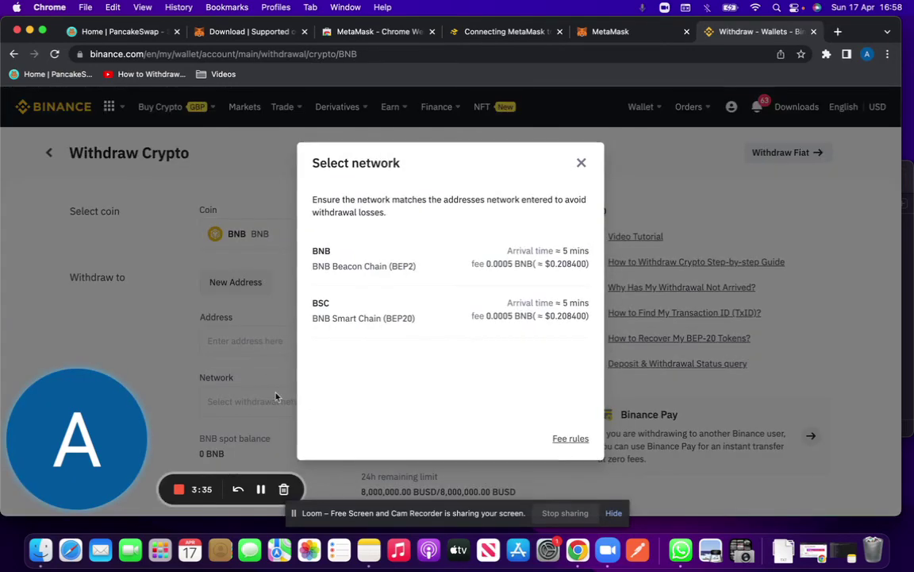
{"action": "left_click", "coordinate": [580, 164]}
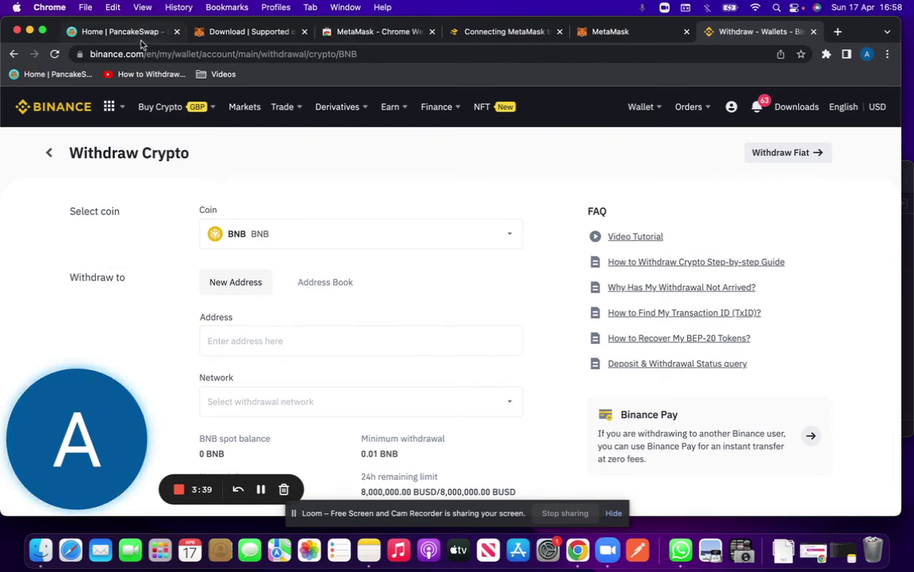
Paste the MetaMask account address as the BNB withdrawal destination, then return to PancakeSwap.
{"action": "left_click", "coordinate": [613, 31]}
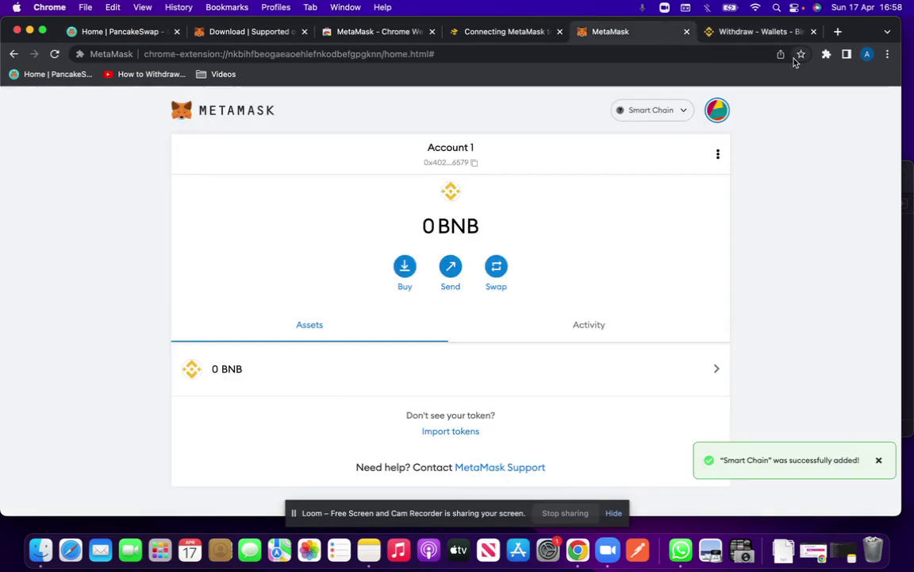
{"action": "left_click", "coordinate": [475, 163]}
{"action": "left_click", "coordinate": [758, 31]}
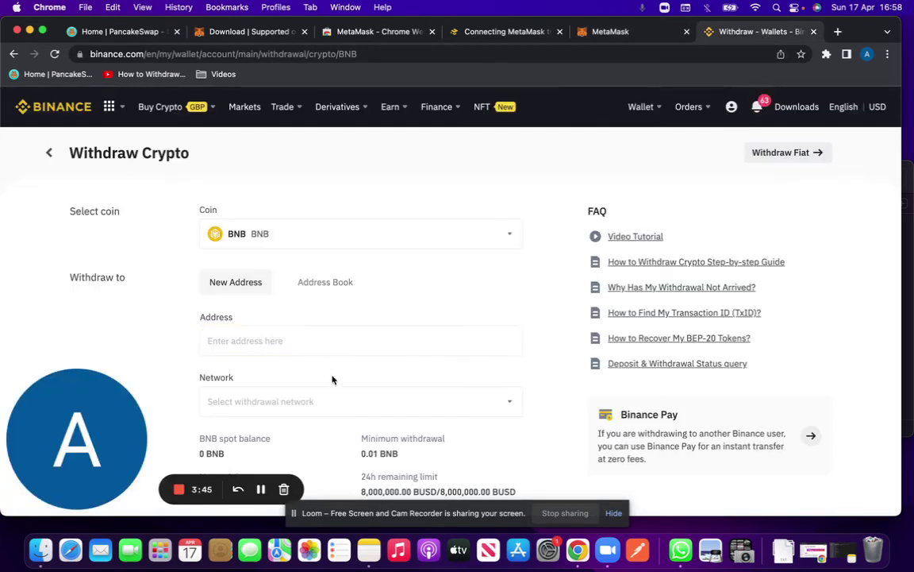
{"action": "left_click", "coordinate": [315, 344]}
{"action": "key", "text": "super+v"}
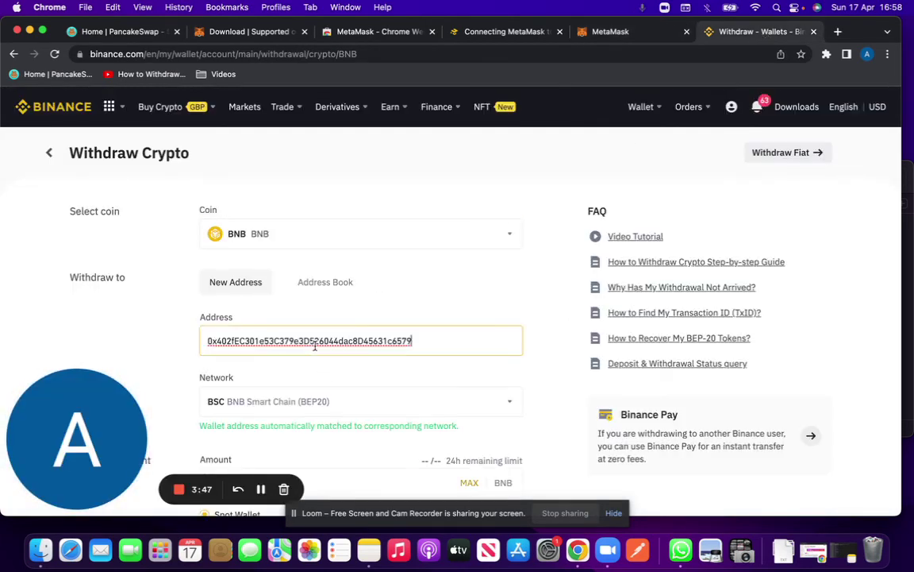
{"action": "scroll", "coordinate": [317, 349], "scroll_direction": "down", "scroll_amount": 1}
{"action": "scroll", "coordinate": [325, 358], "scroll_direction": "down", "scroll_amount": 2}
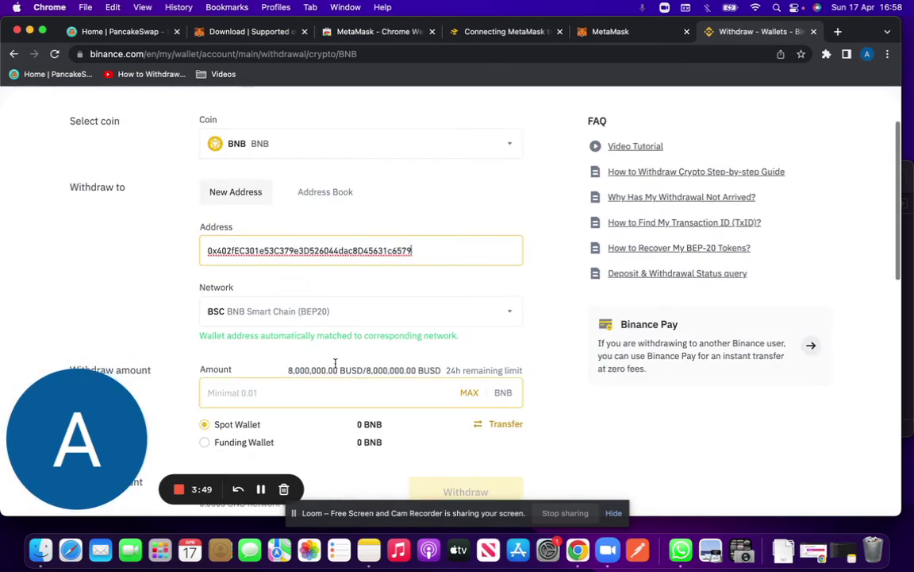
{"action": "scroll", "coordinate": [335, 367], "scroll_direction": "down", "scroll_amount": 3}
{"action": "left_click", "coordinate": [337, 304]}
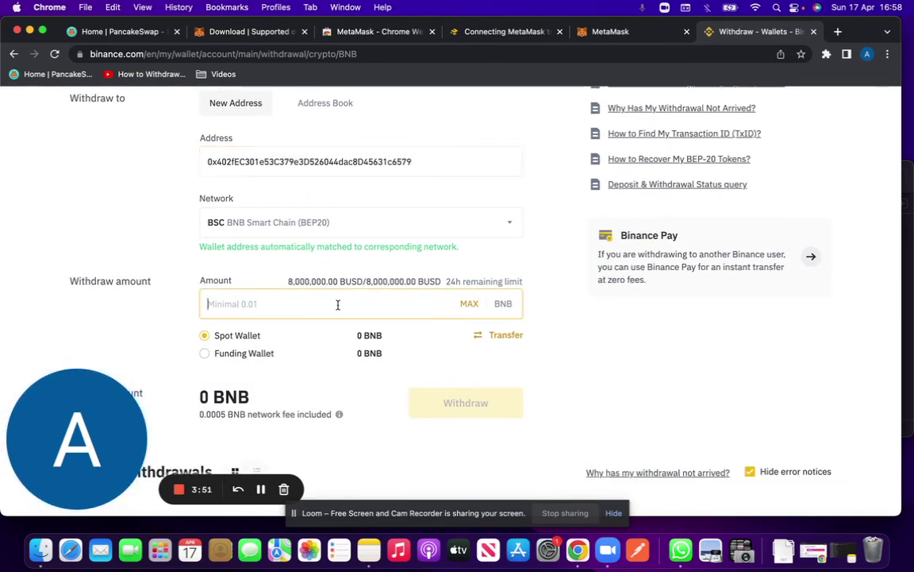
{"action": "key", "text": "super+1"}
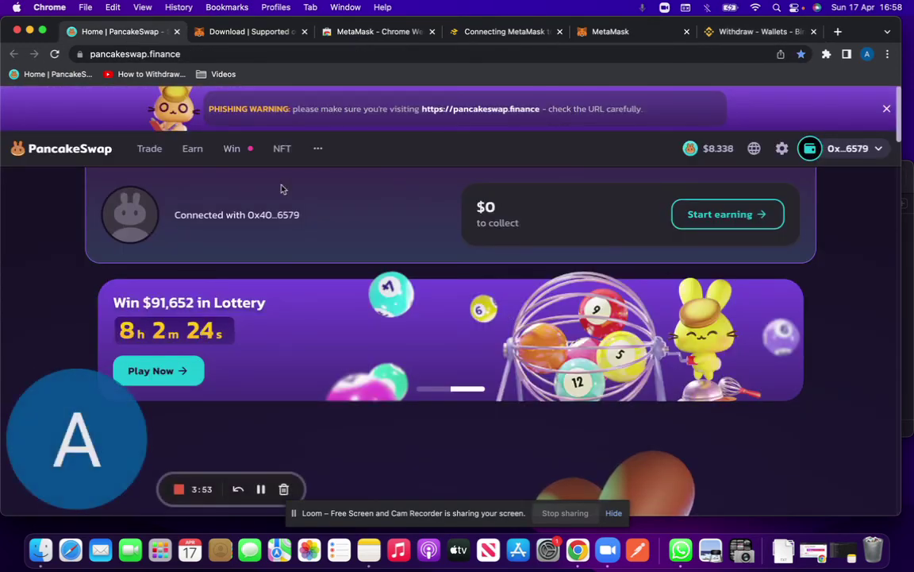
Go to PancakeSwap's Trade page showing the BNB-to-CAKE swap and price chart.
{"action": "left_click", "coordinate": [150, 148]}
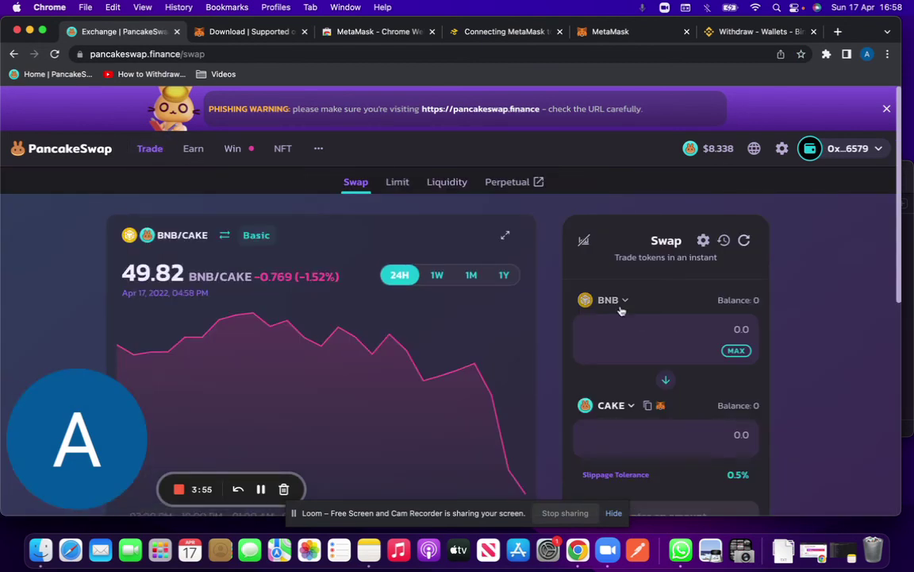